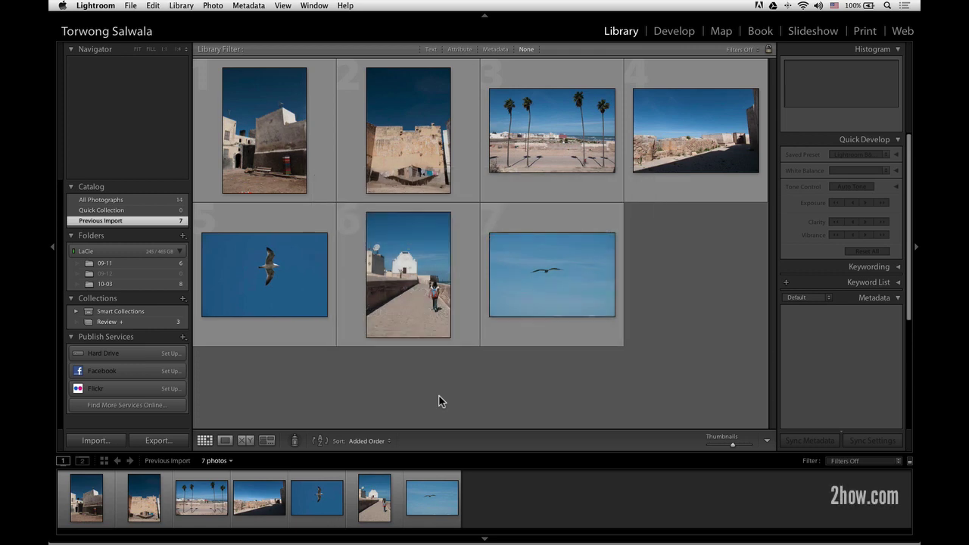
Open the seagull photo MRC_06_3251.NEF alone in Loupe view.
left_click(219, 265)
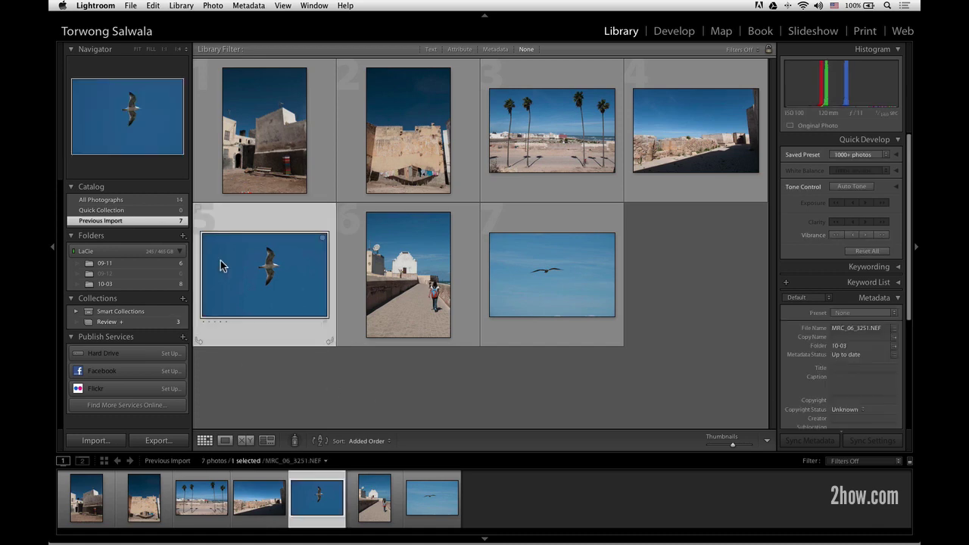
key("e")
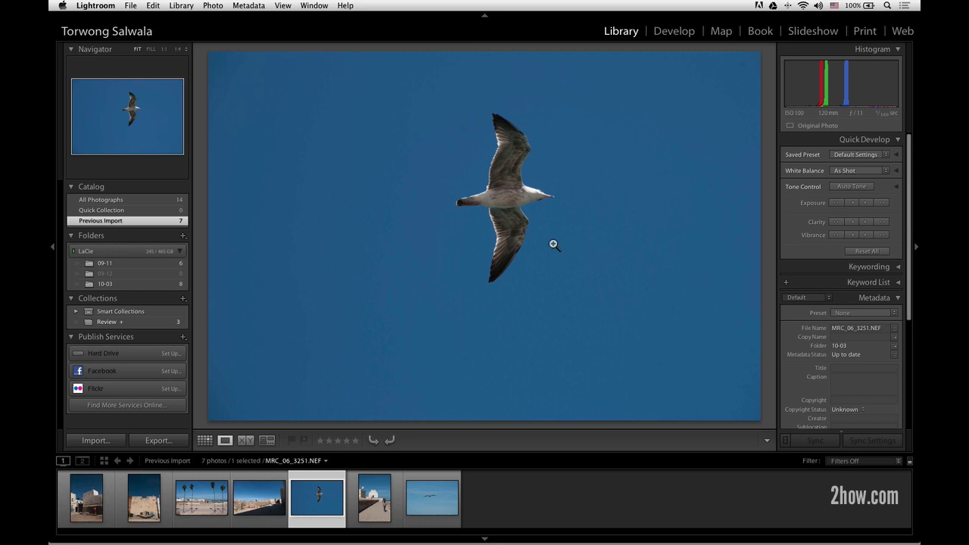
Check the seagull's sky for dust at 1:1 zoom, then open the photo in Develop.
left_click(553, 243)
left_click_drag(580, 155, 402, 325)
left_click_drag(484, 169, 368, 325)
left_click_drag(524, 182, 351, 342)
mouse_move(626, 156)
left_mouse_down()
mouse_move(407, 327)
mouse_move(525, 210)
mouse_move(677, 177)
left_mouse_up()
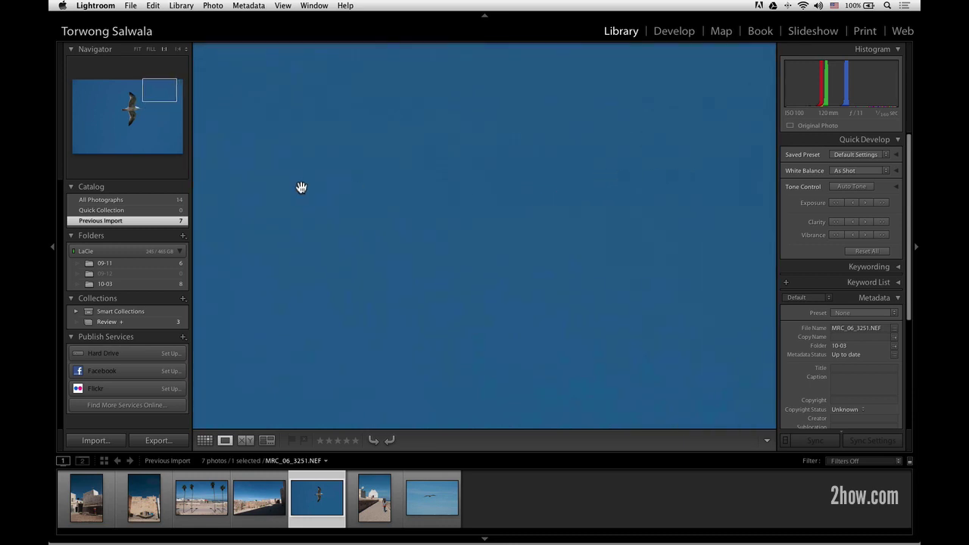
left_click_drag(300, 189, 647, 187)
mouse_move(514, 178)
left_mouse_down()
mouse_move(665, 179)
mouse_move(497, 152)
mouse_move(628, 175)
mouse_move(677, 210)
mouse_move(710, 188)
mouse_move(560, 189)
mouse_move(338, 169)
left_mouse_up()
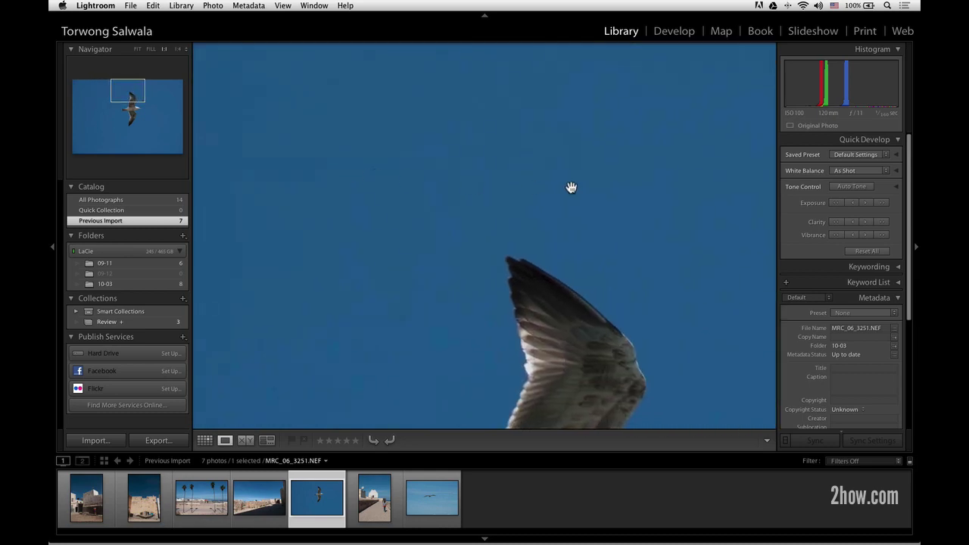
left_click(571, 188)
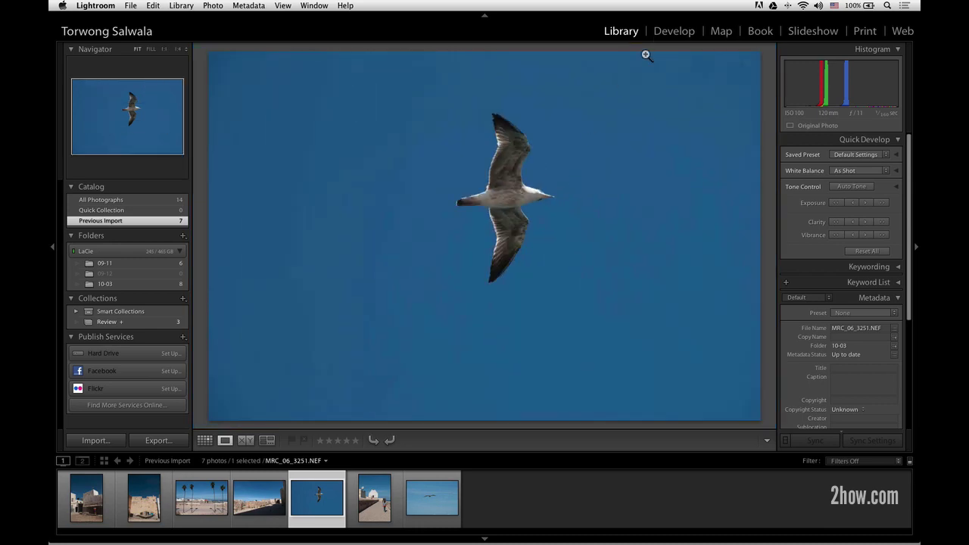
left_click(667, 36)
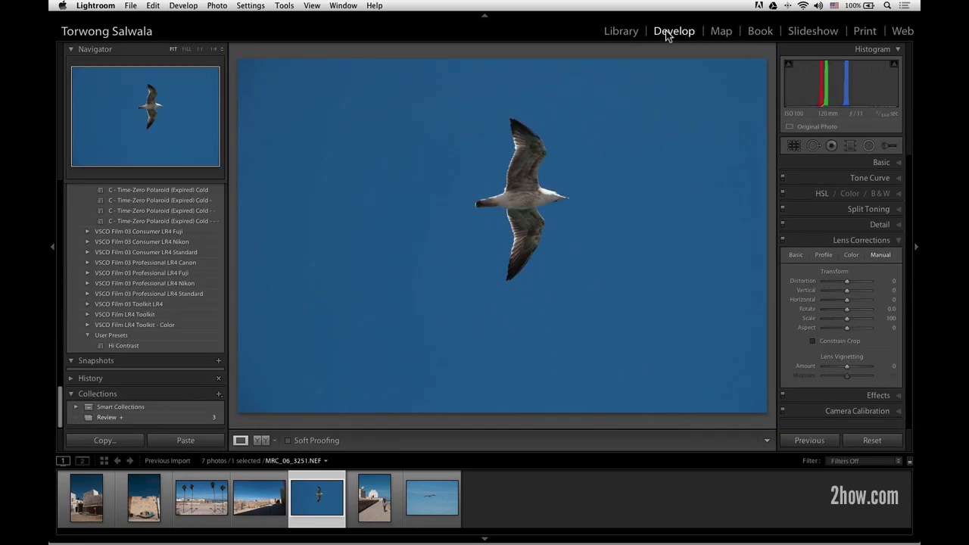
Place a Heal spot near the top-right corner with Spot Removal, and turn on Visualize Spots.
left_click(816, 146)
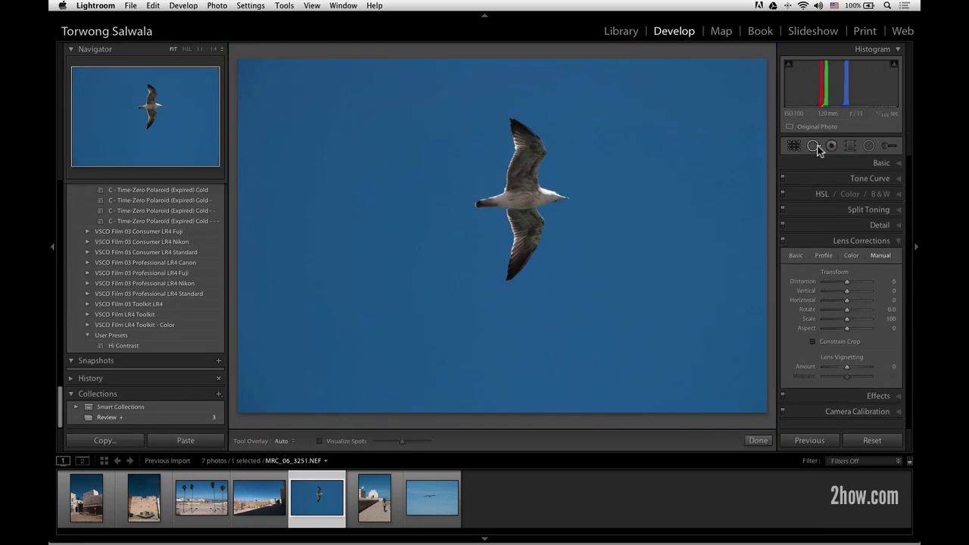
left_click(749, 71)
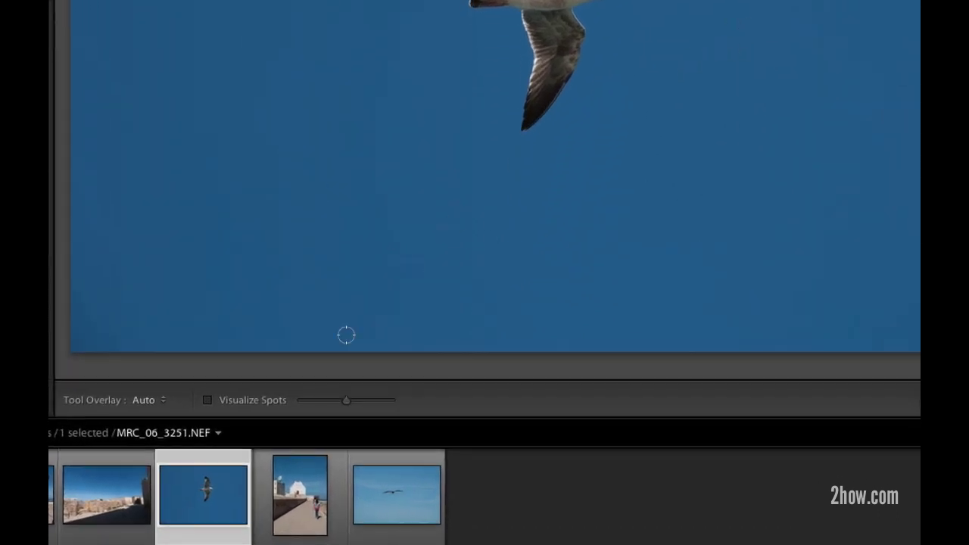
left_click(207, 401)
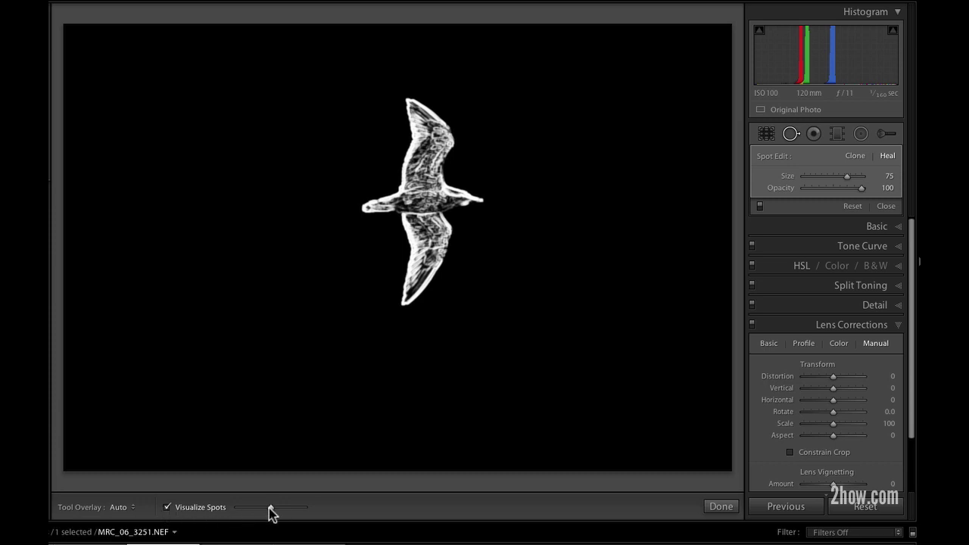
Raise the Visualize Spots sensitivity and heal the dust spots right of and above the bird.
left_click_drag(270, 508, 303, 510)
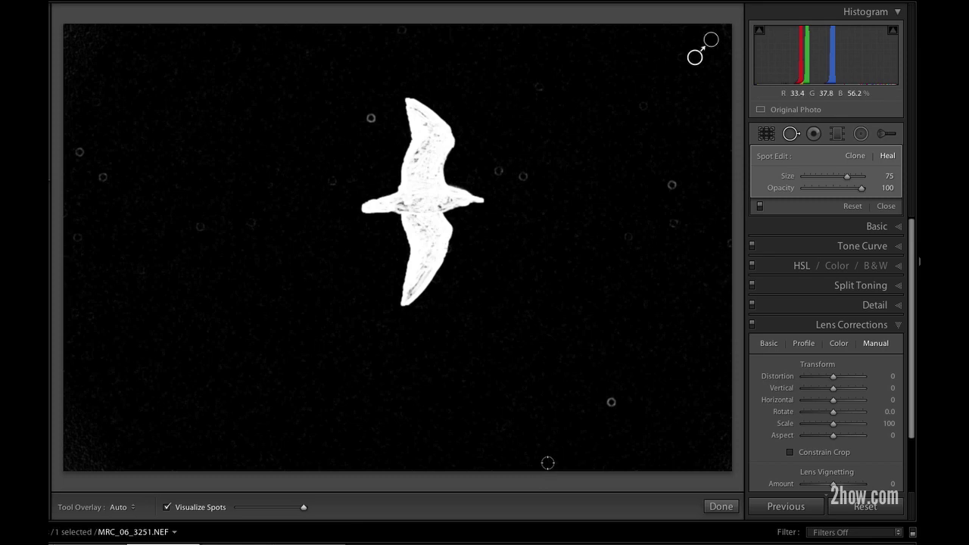
left_click(612, 404)
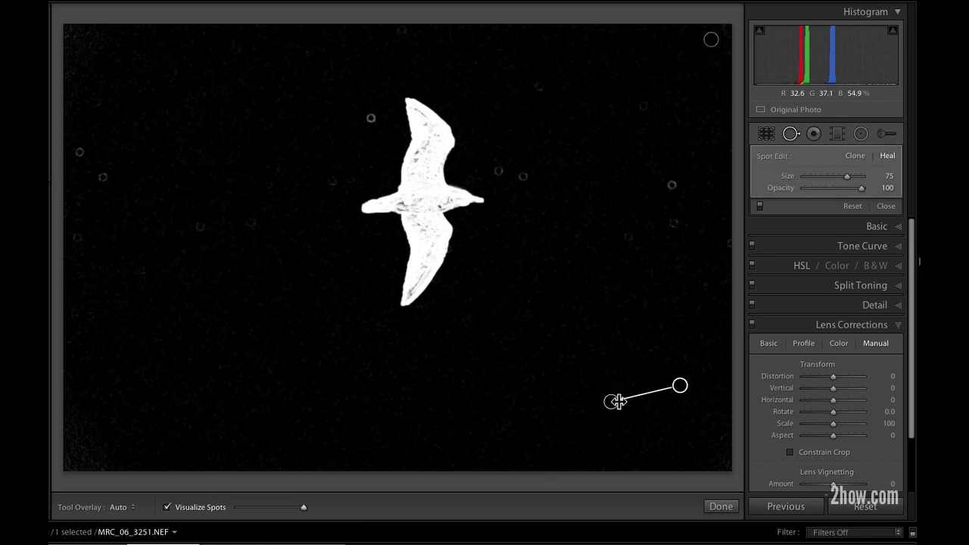
left_click(675, 221)
left_click(672, 186)
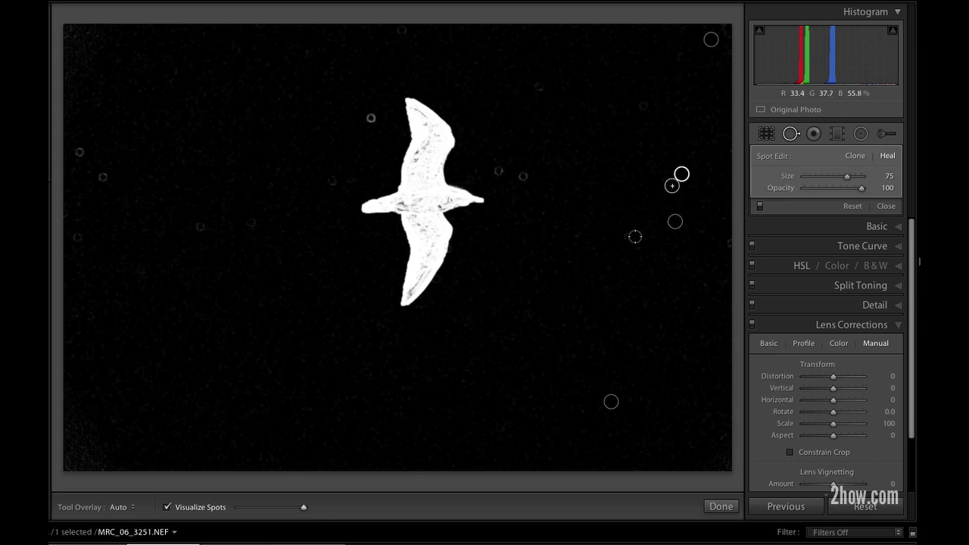
left_click(629, 233)
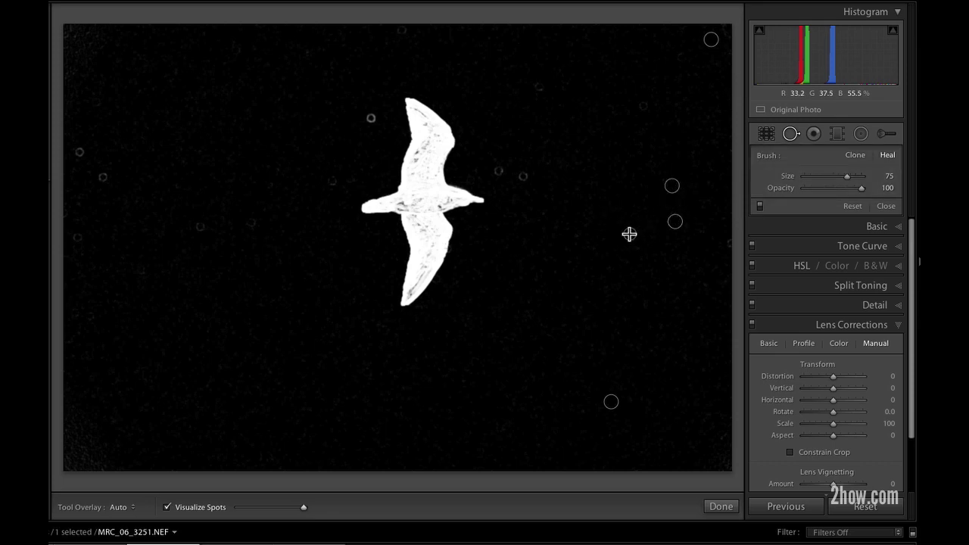
left_click(523, 177)
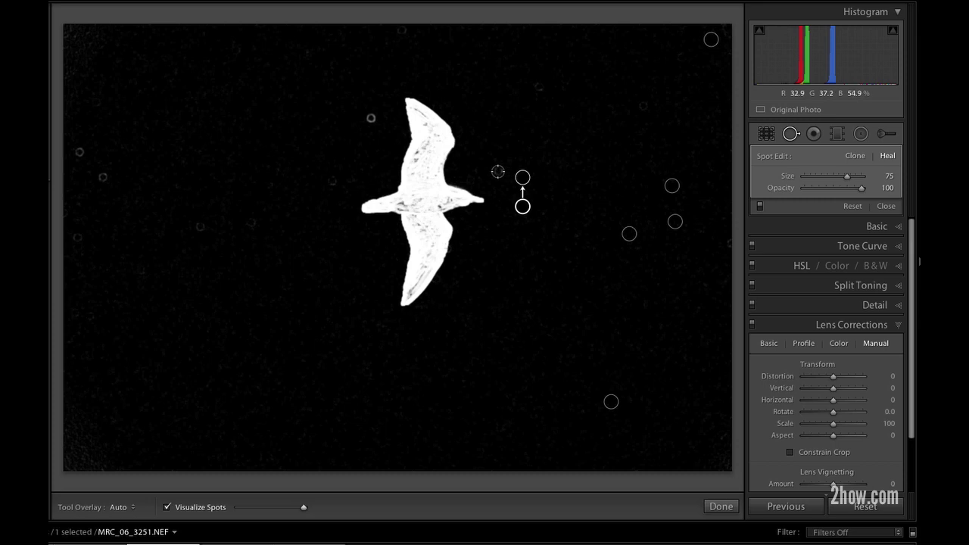
left_click(497, 172)
left_click(540, 88)
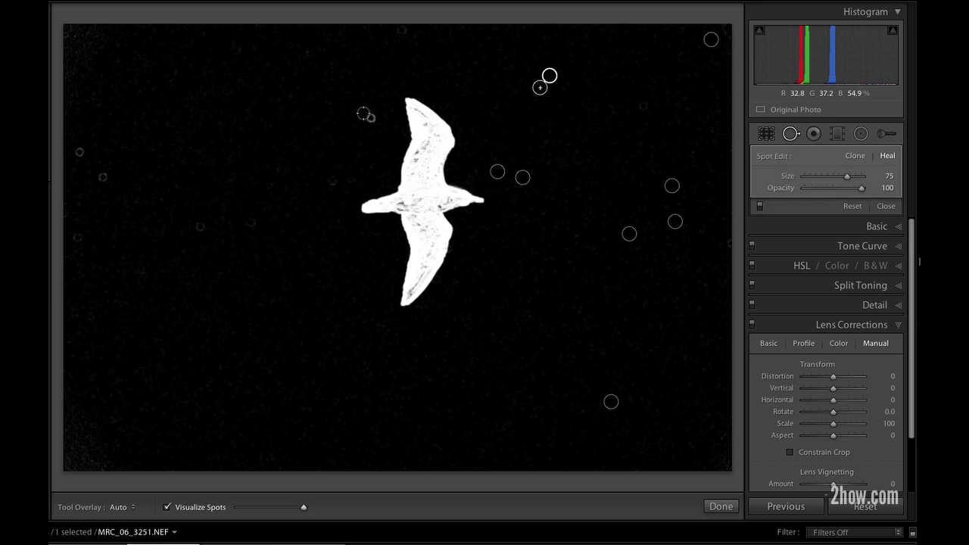
Heal the dust spots across the left and top sky, then turn off Visualize Spots.
left_click(371, 118)
left_click(334, 182)
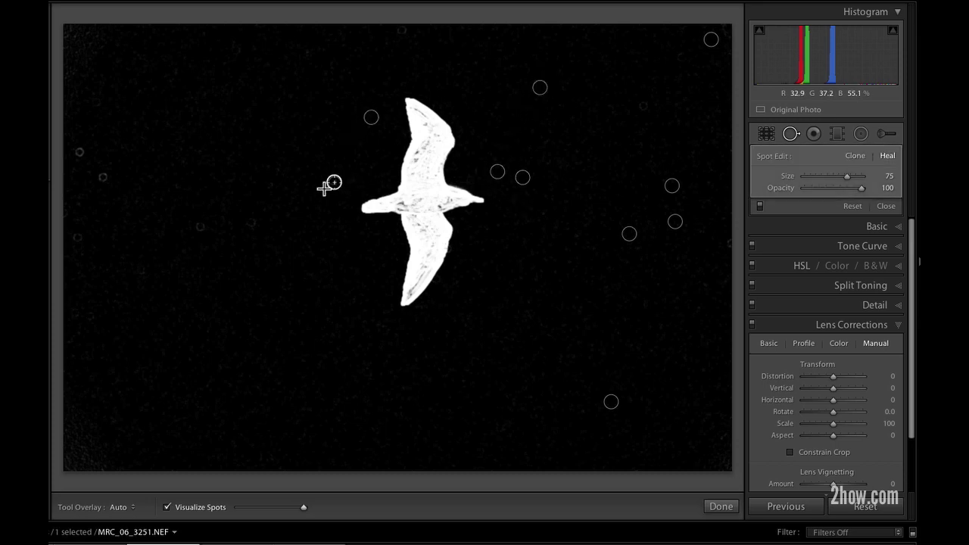
left_click(256, 224)
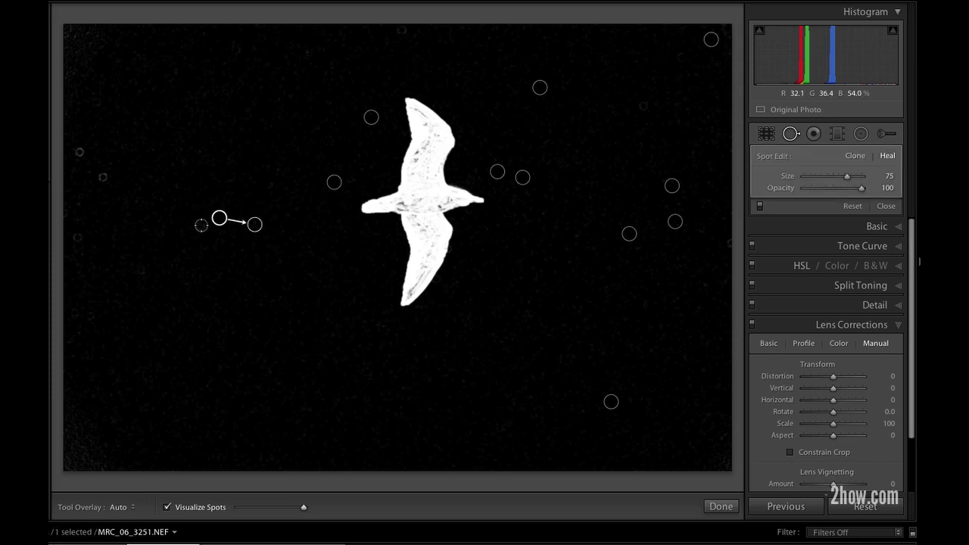
left_click(77, 236)
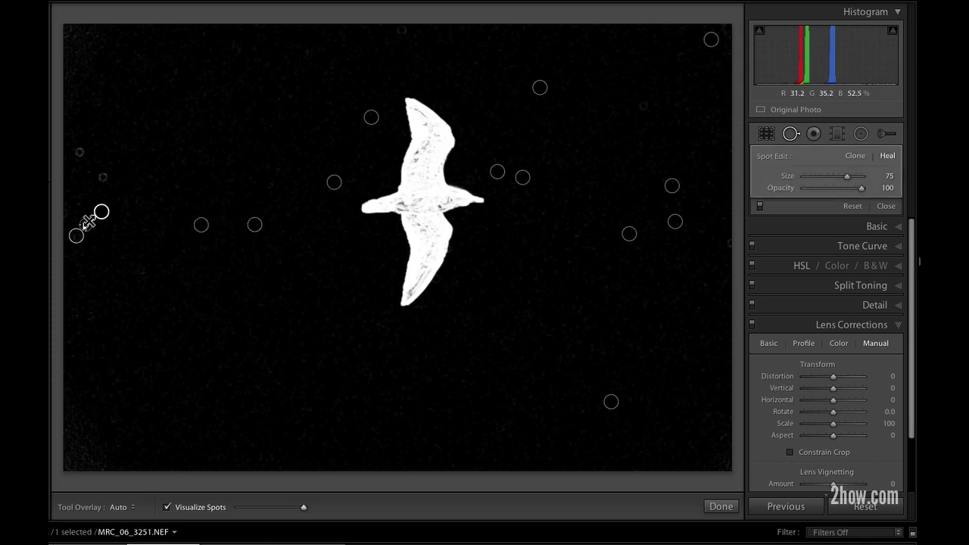
left_click(103, 178)
left_click(80, 150)
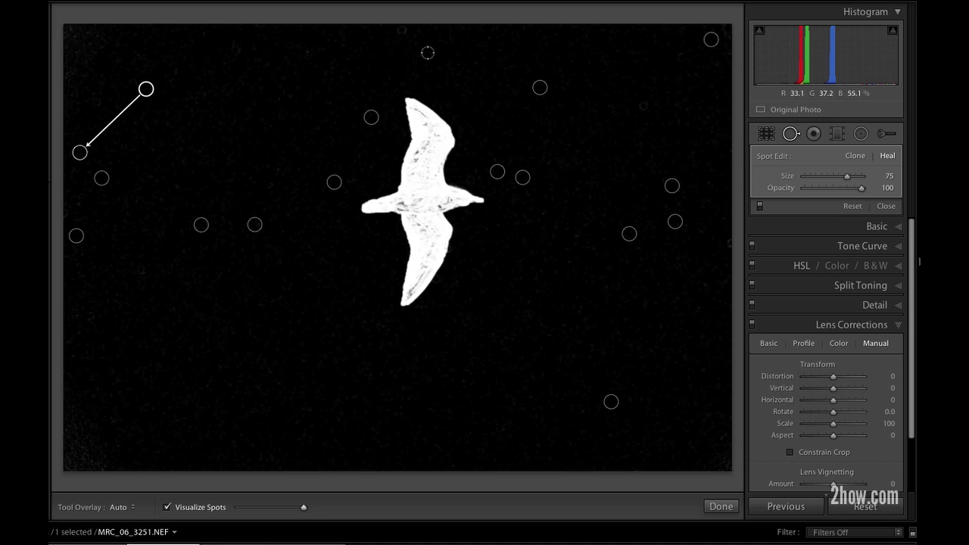
left_click(386, 30)
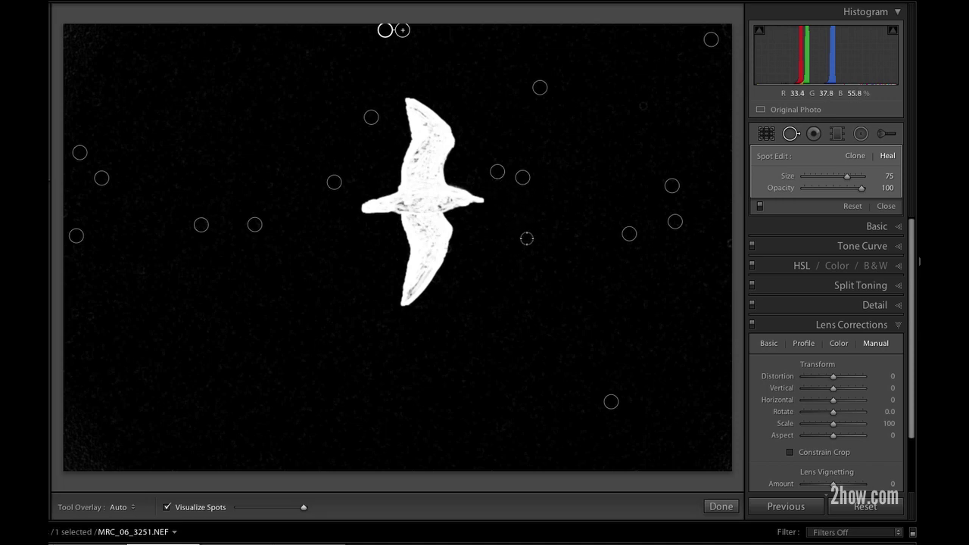
left_click(186, 512)
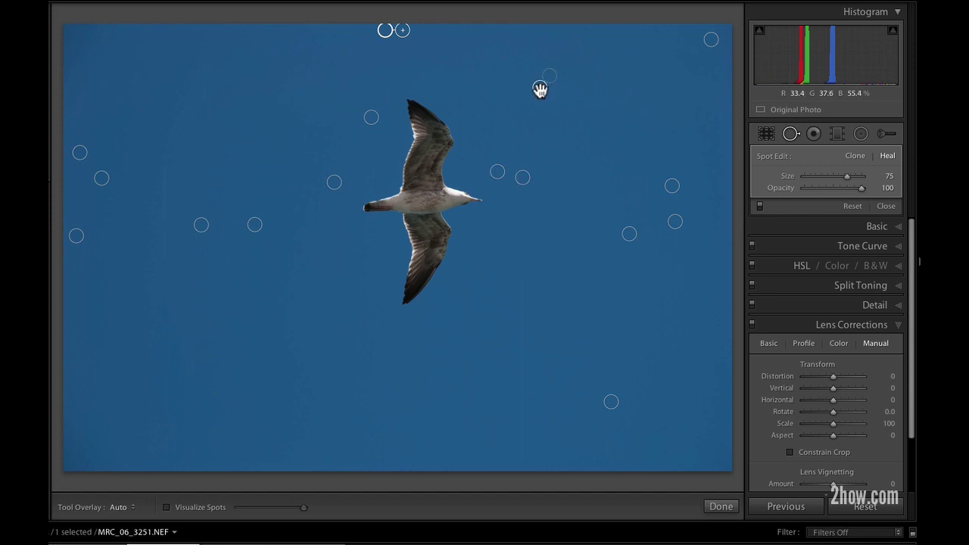
Delete the heal spot beside the gull's wing and add a new one there.
left_click(369, 116)
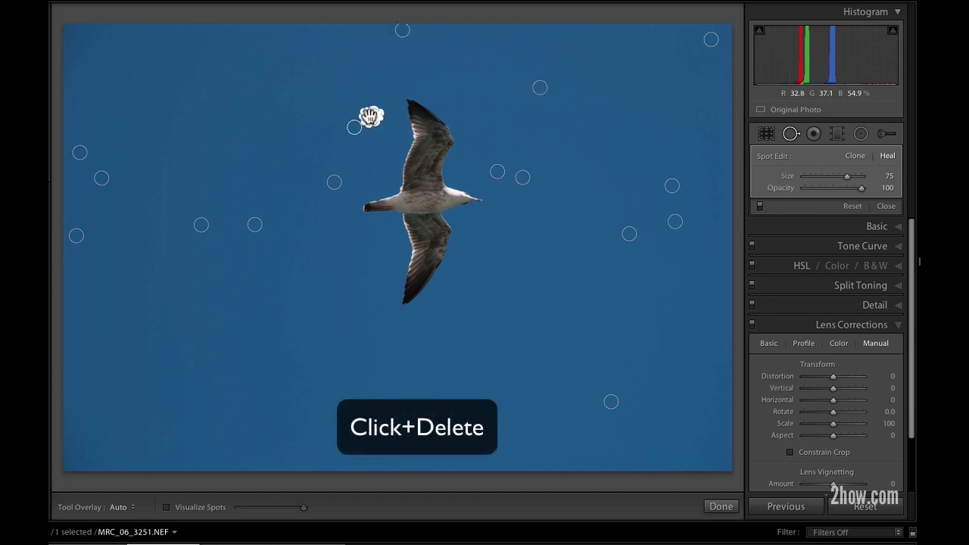
key("Delete")
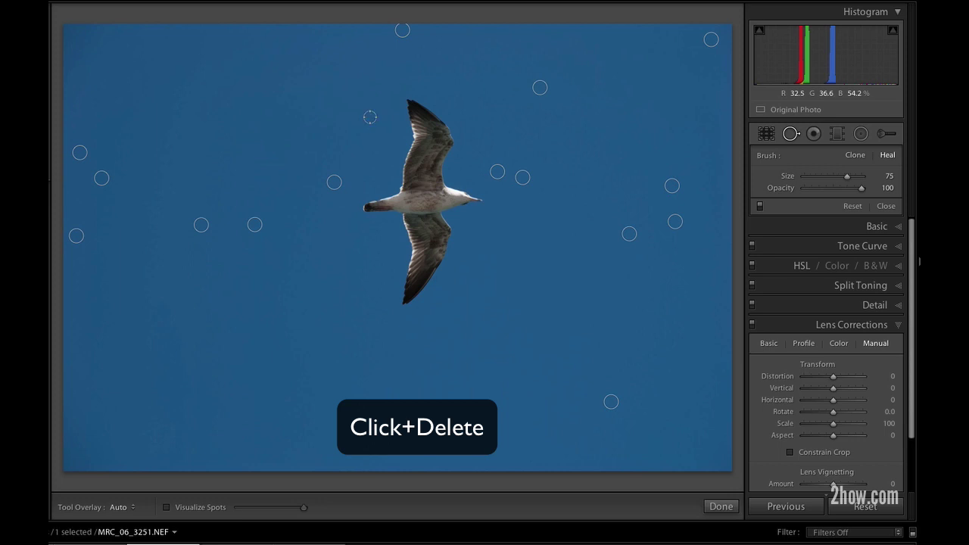
left_click(369, 116)
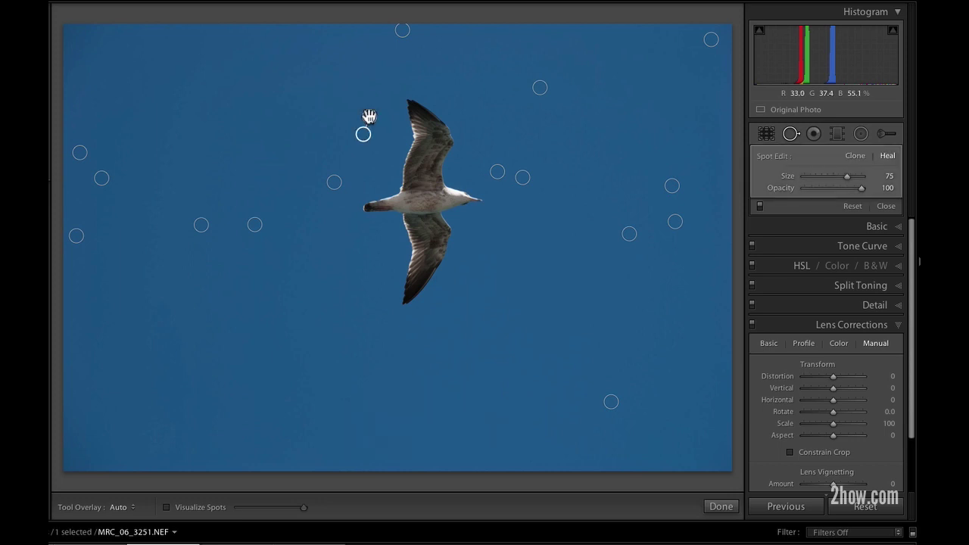
Alt-click away the spots near and left of the gull, and marquee-remove three right of it.
key("alt")
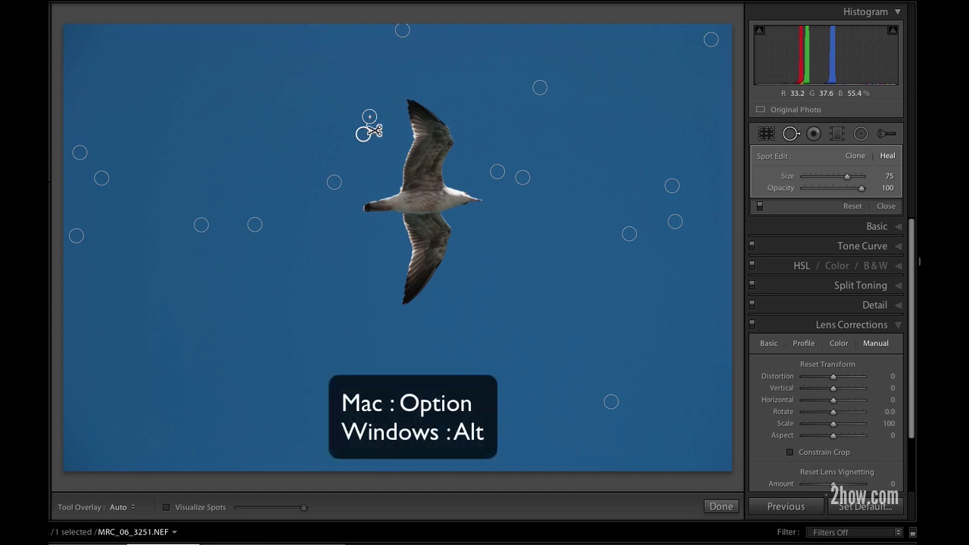
left_click(334, 182, "alt")
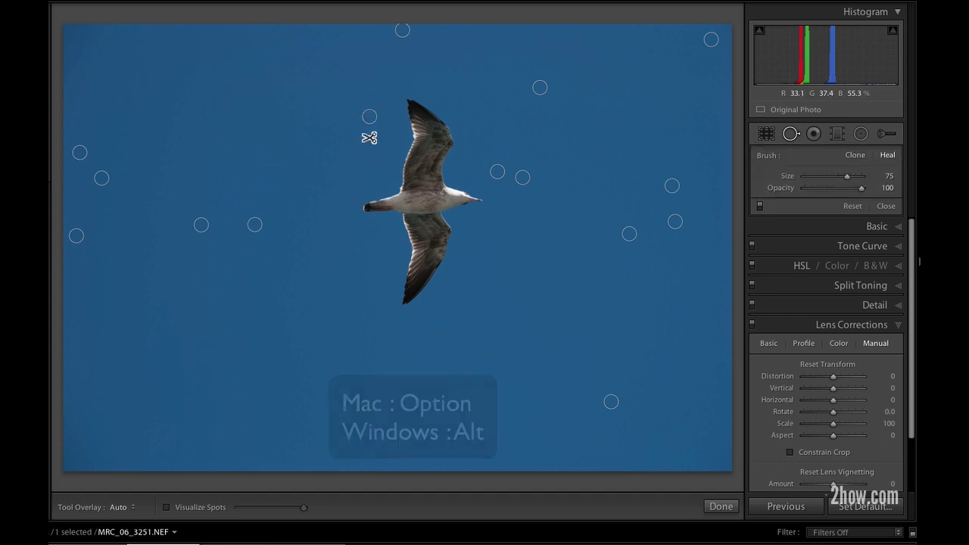
left_click(369, 116, "alt")
left_click(254, 225, "alt")
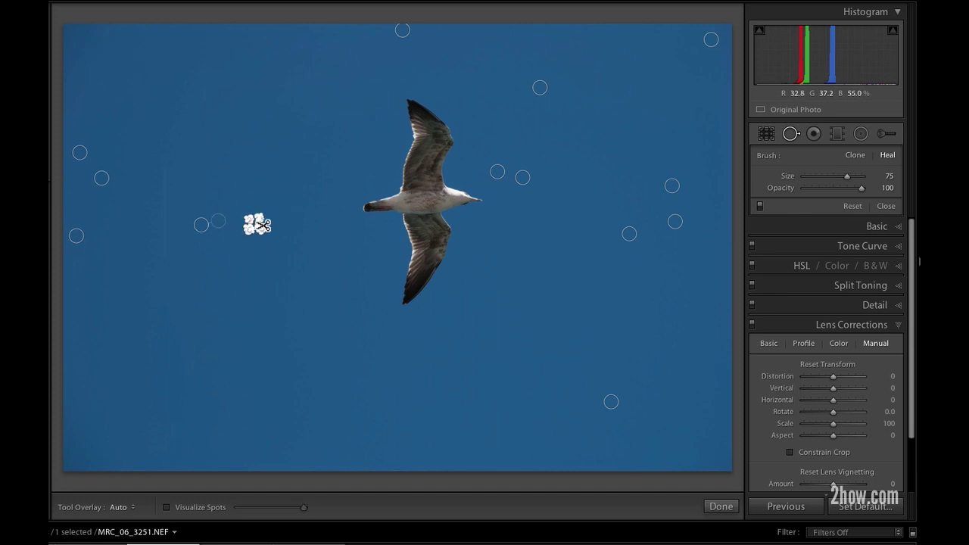
left_click(200, 225, "alt")
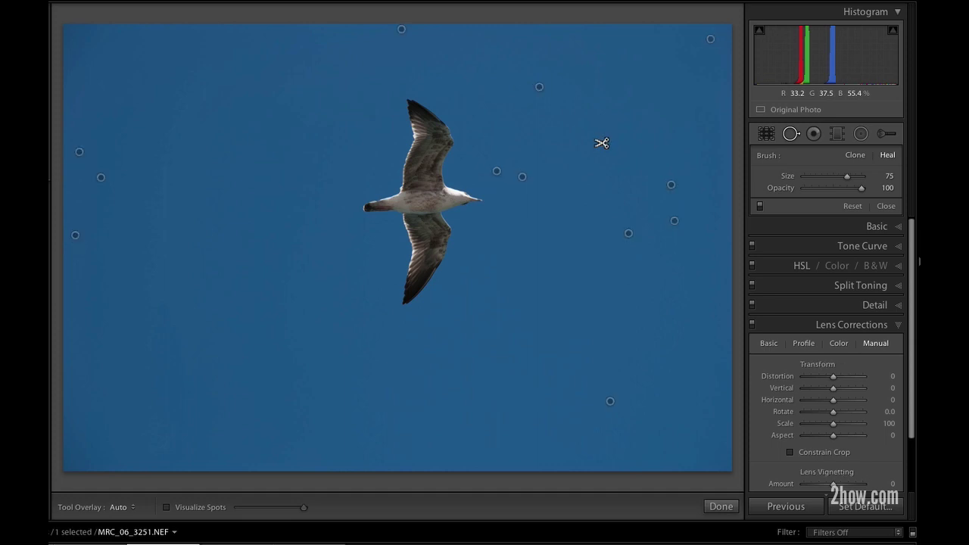
left_click_drag(601, 141, 714, 281)
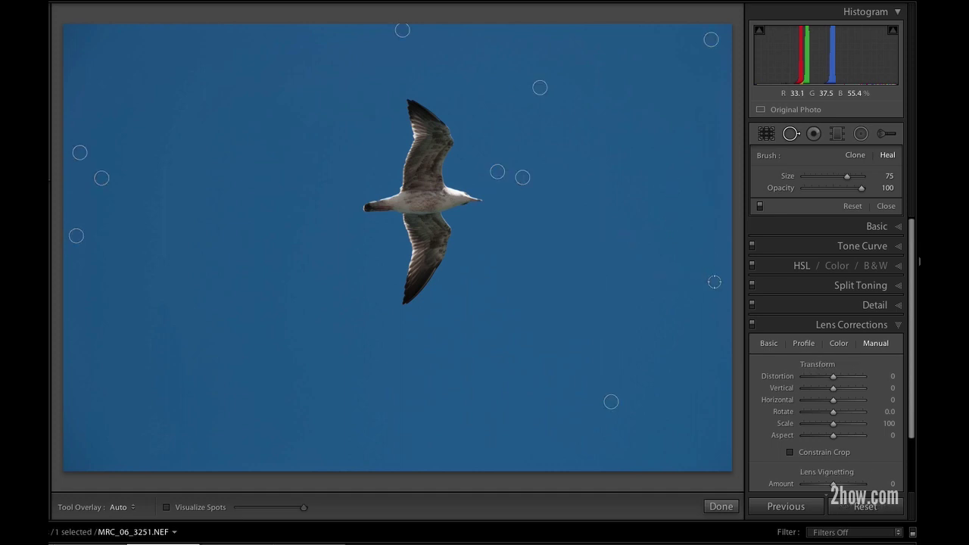
Step through the filmstrip to the street photo of the walled walkway.
key("Right")
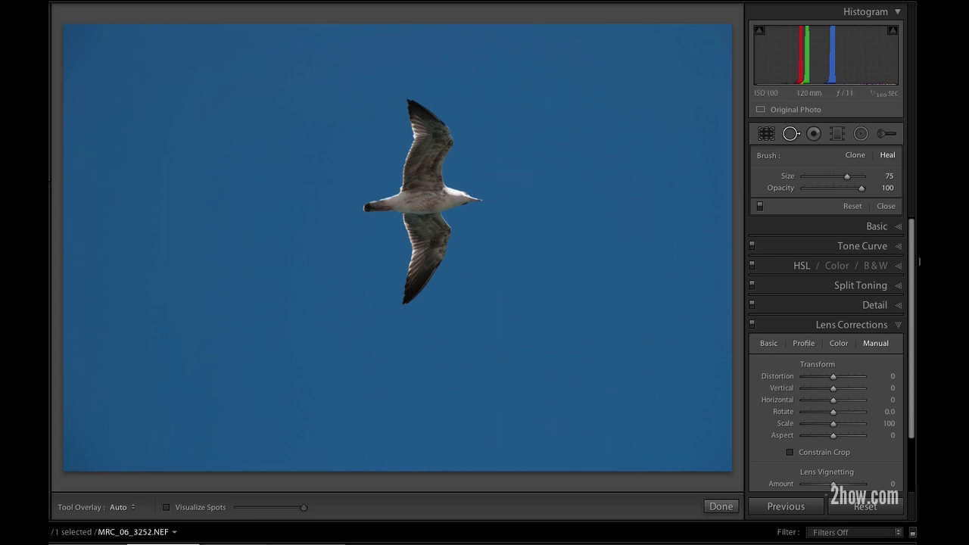
key("Left")
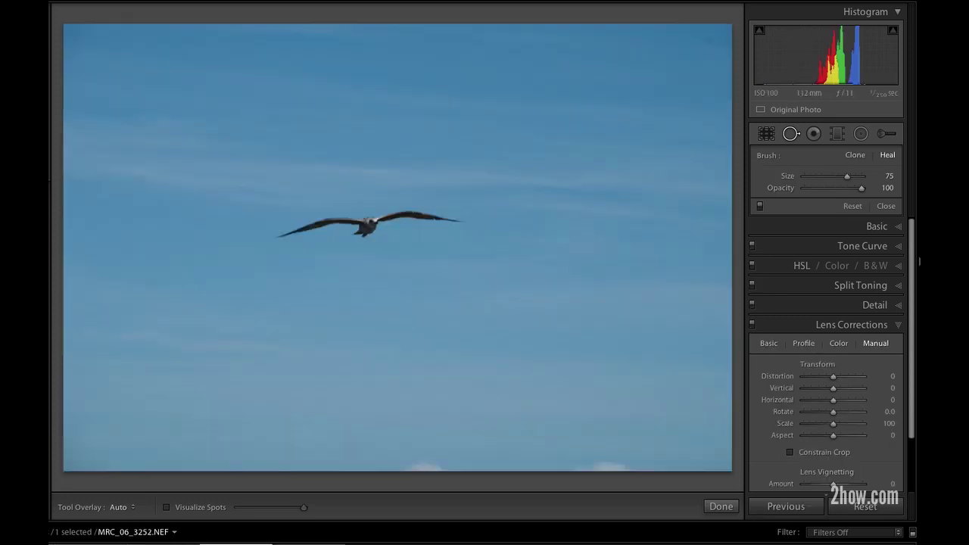
key("Left")
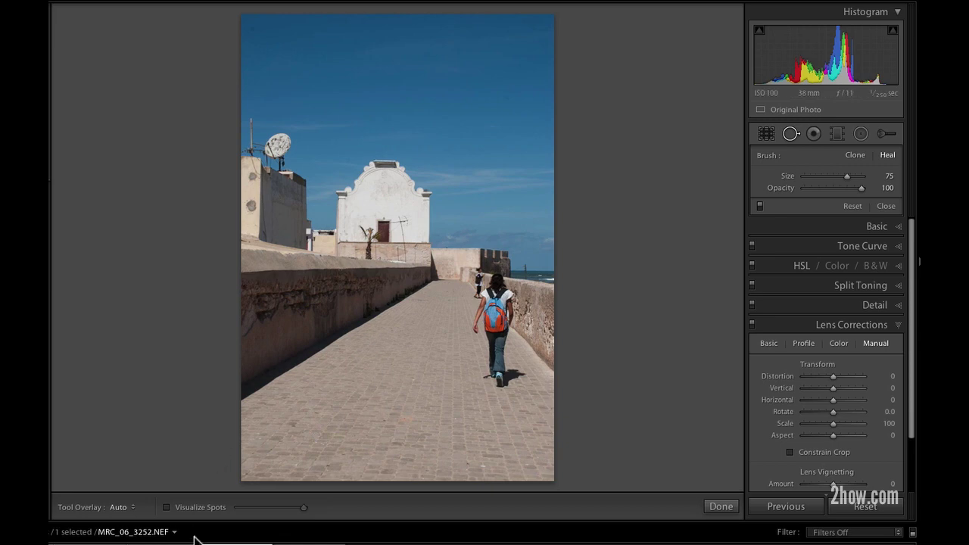
Heal the sky's dust specks with Visualize Spots on, shifting one source to clean sky.
left_click(166, 507)
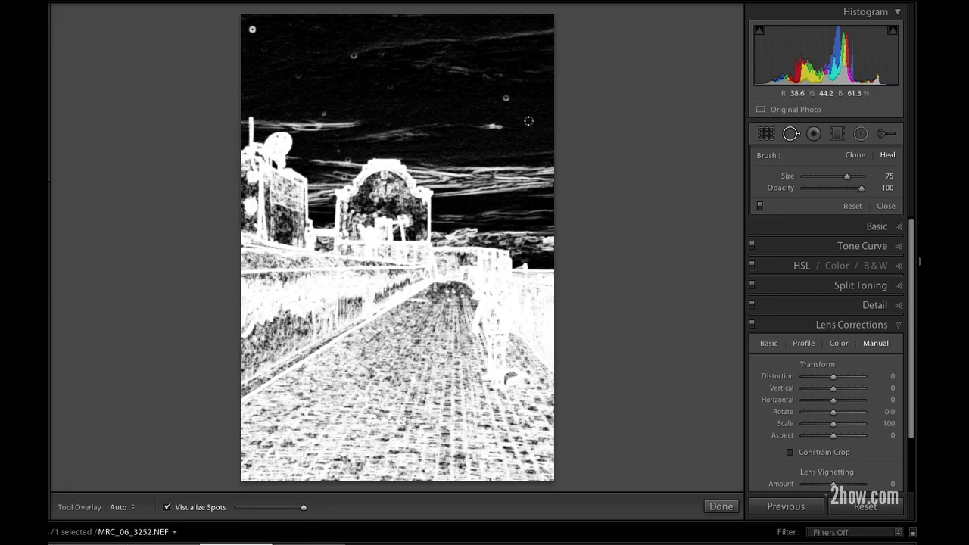
left_click(507, 98)
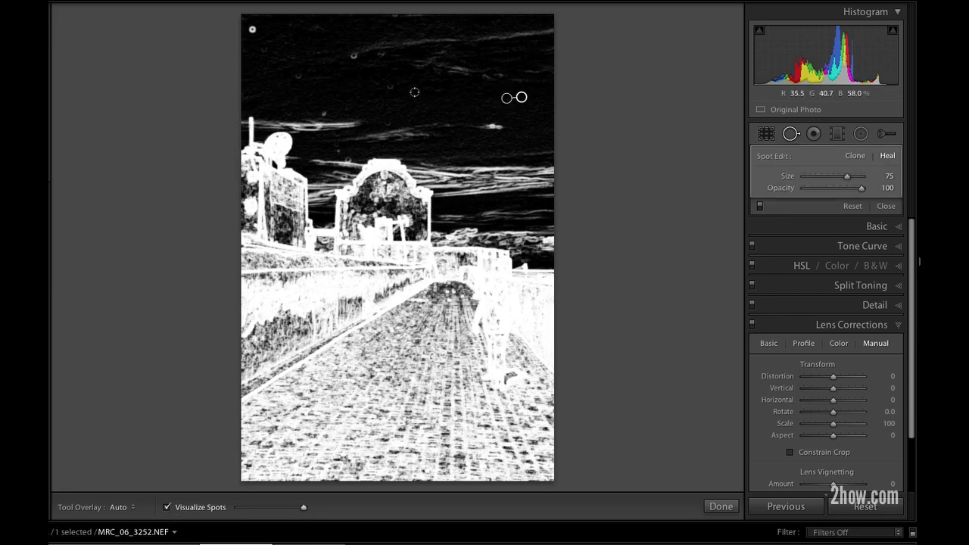
left_click(389, 85)
left_click(354, 56)
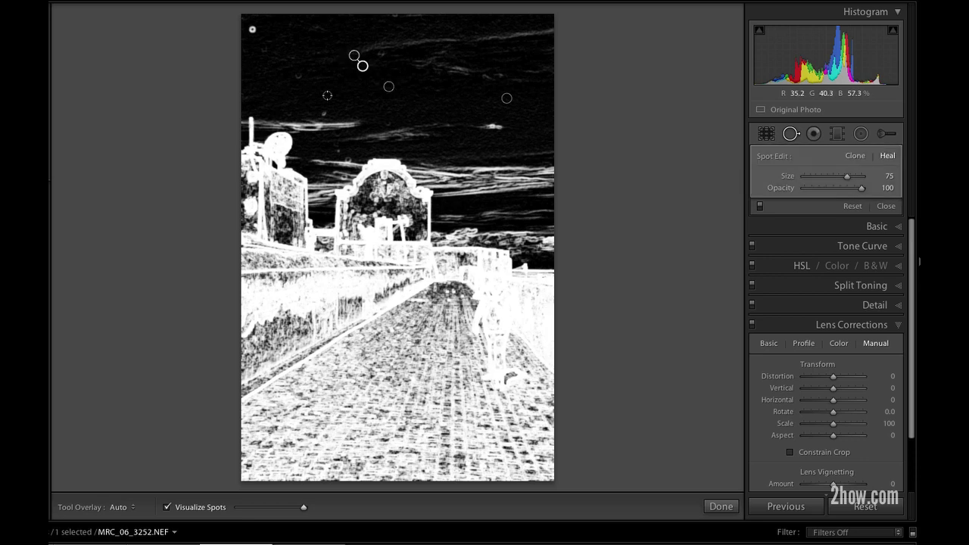
left_click(324, 113)
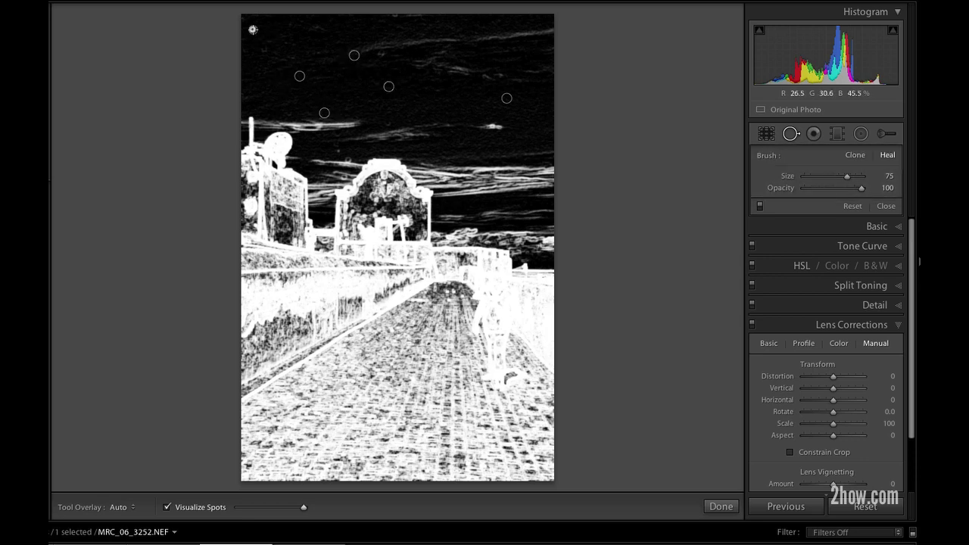
left_click(325, 154)
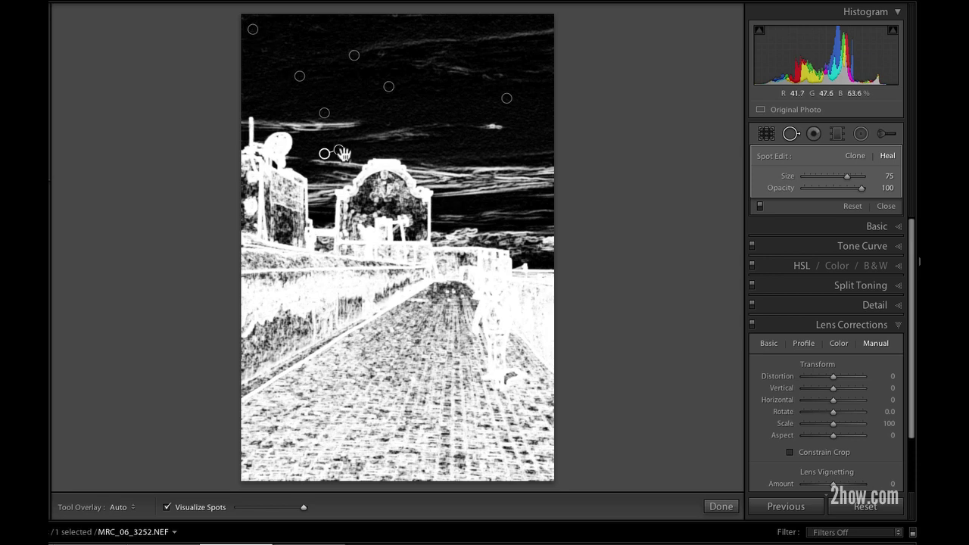
left_click_drag(339, 151, 348, 158)
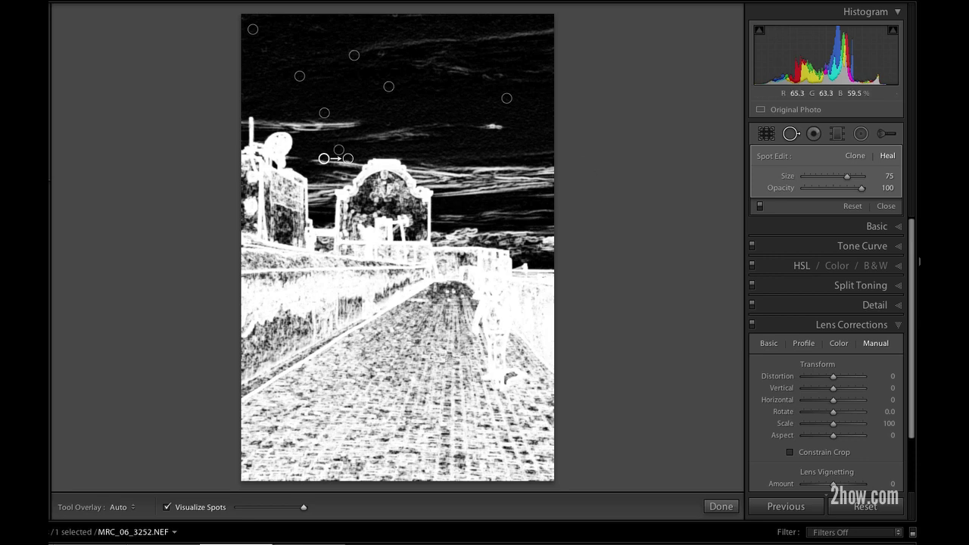
left_click(214, 509)
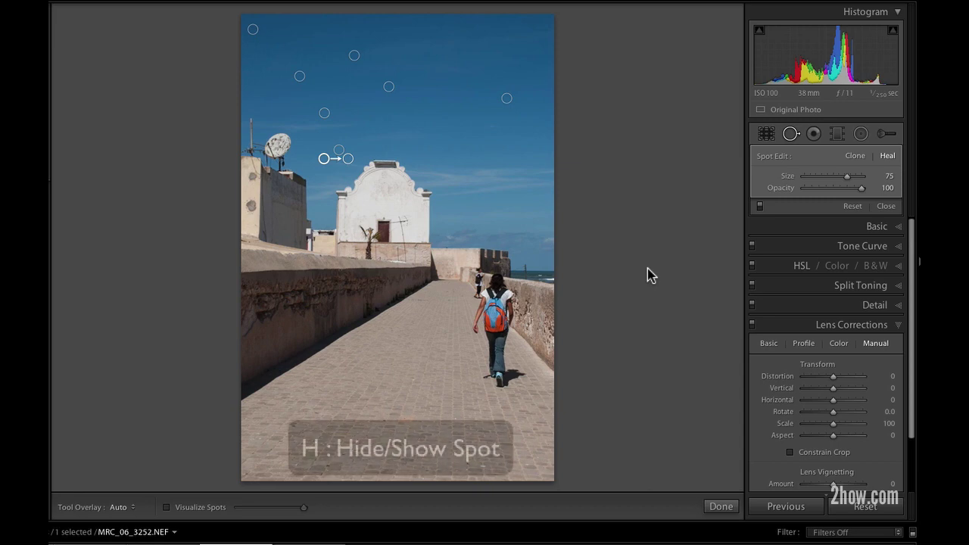
Set Tool Overlay to Never so the heal spot circles disappear.
key("h")
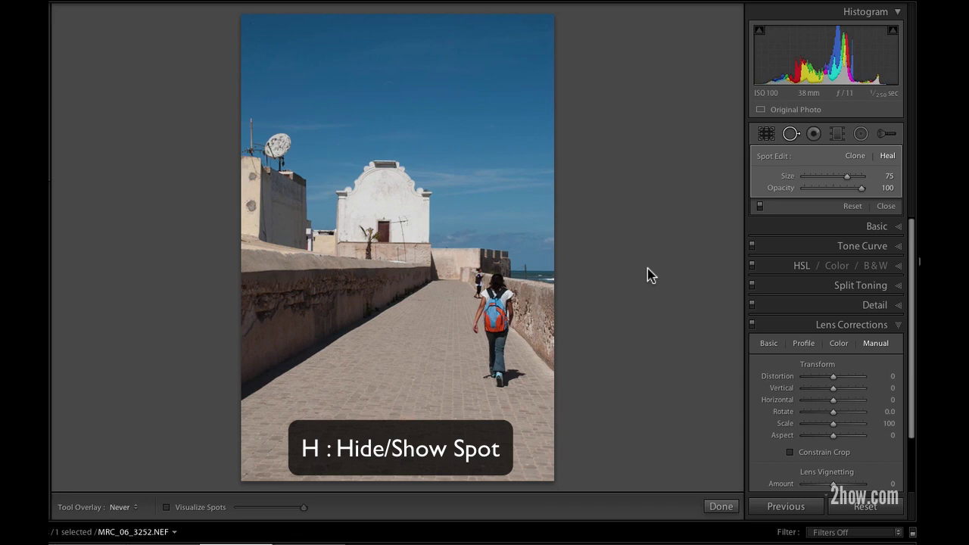